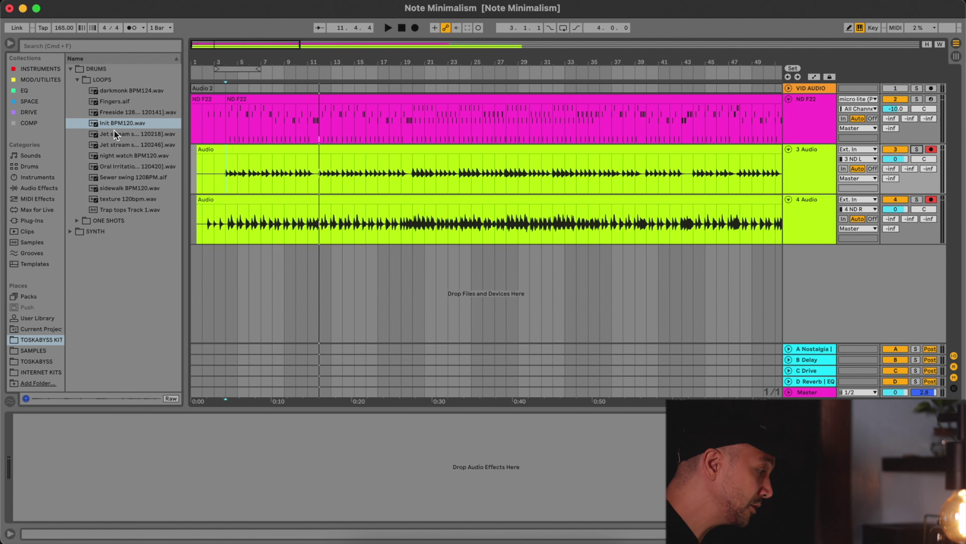
Step: Add the Init BPM120.wav drum loop on a new audio track at bar 4 and play the arrangement
{"action": "left_click_drag", "start_coordinate": [114, 135], "coordinate": [230, 260]}
{"action": "key", "text": "space"}
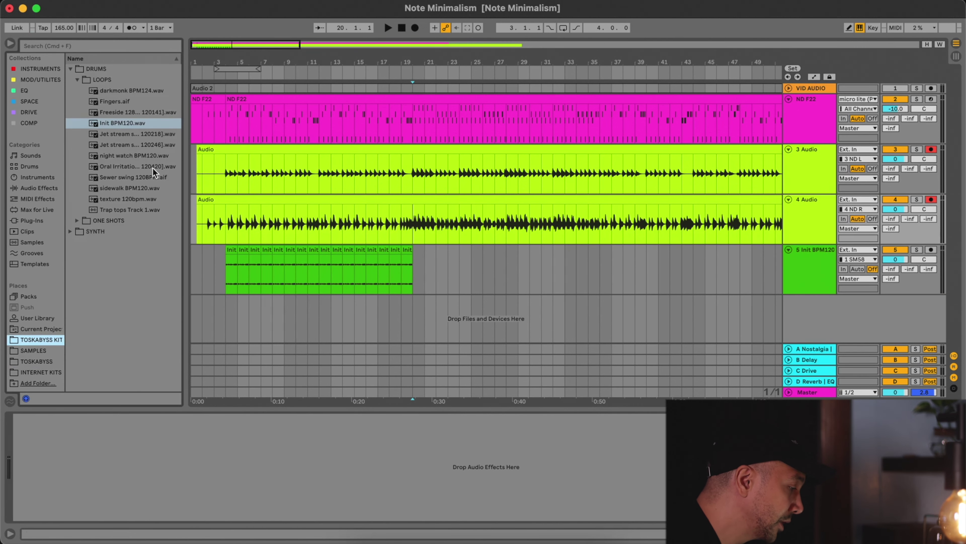
{"action": "key", "text": "space"}
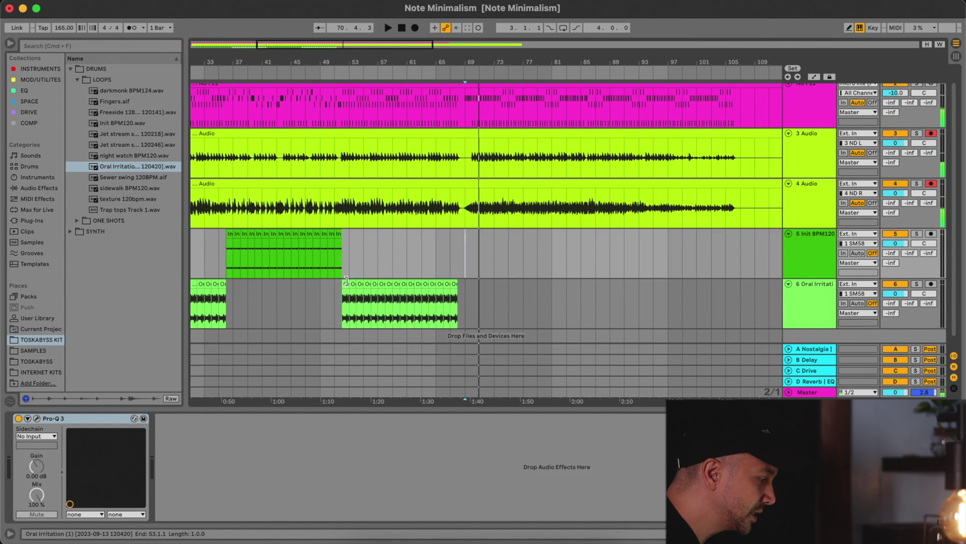
{"action": "left_click", "coordinate": [347, 282]}
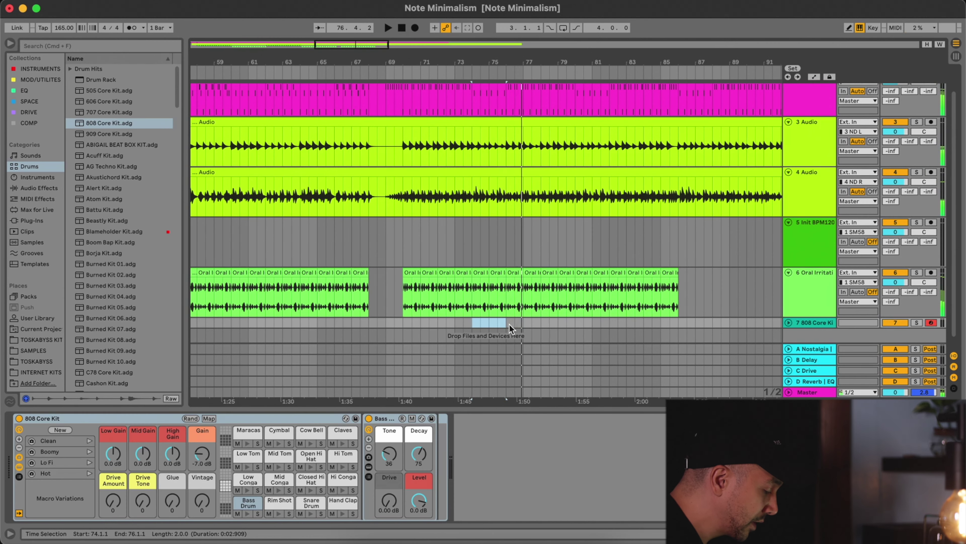
Step: Insert a two-bar MIDI clip at bar 74 on the 808 Core Kit track and enter five consecutive 1/16 closed hi-hat notes
{"action": "key", "text": "super+shift+m"}
{"action": "key", "text": "space"}
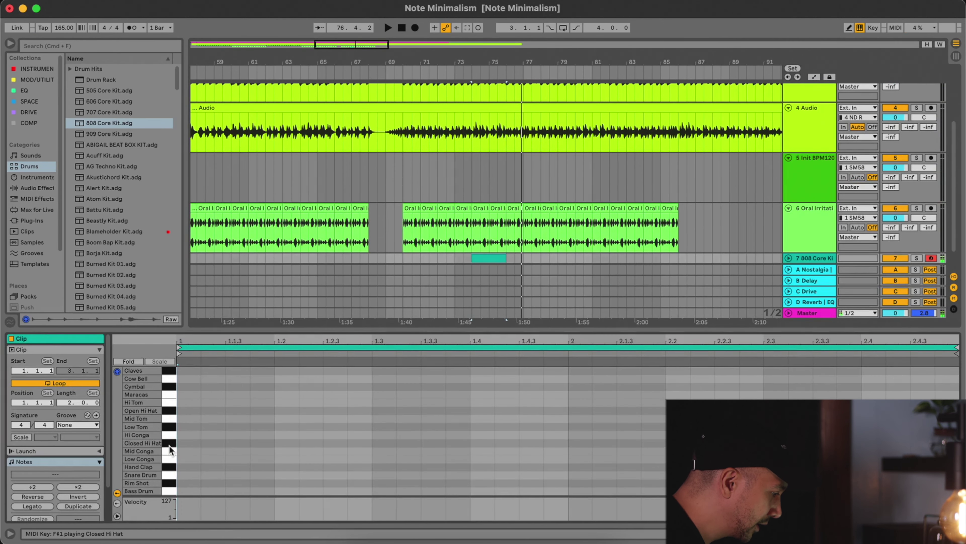
{"action": "double_click", "coordinate": [183, 442]}
{"action": "key", "text": "super+d"}
{"action": "key", "text": "super+d"}
{"action": "key", "text": "super+d"}
{"action": "key", "text": "super+d"}
Step: Set the third hi-hat's velocity to 68 and the fifth's to 111, and duplicate all the notes to fill the clip
{"action": "left_click", "coordinate": [227, 504]}
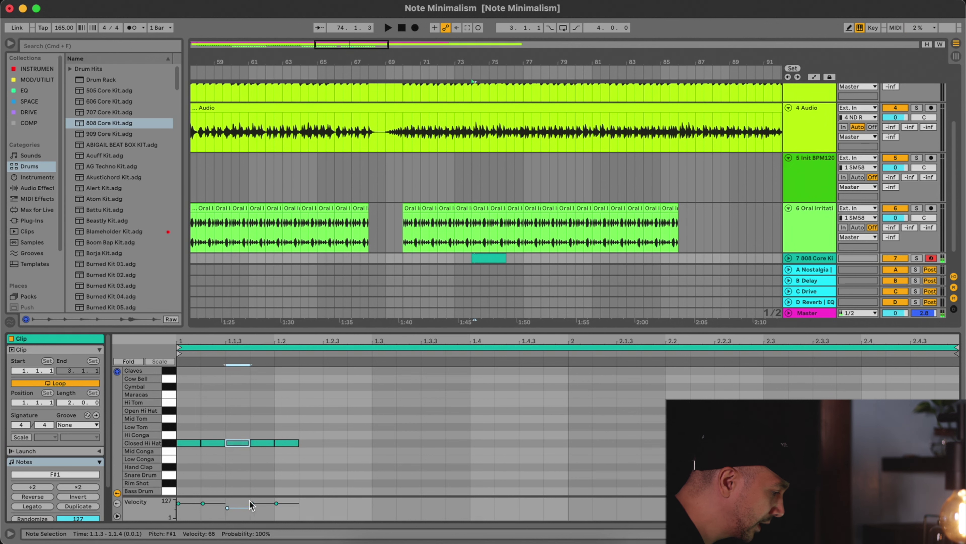
{"action": "left_click", "coordinate": [274, 502]}
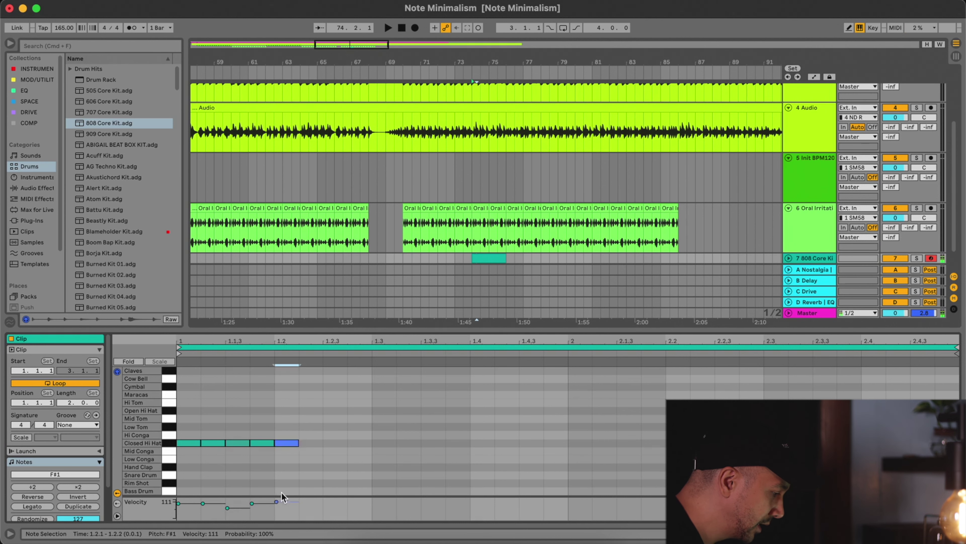
{"action": "key", "text": "super+a"}
{"action": "key", "text": "super+d"}
{"action": "key", "text": "super+d"}
{"action": "key", "text": "super+d"}
{"action": "key", "text": "super+d"}
{"action": "key", "text": "super+d"}
{"action": "key", "text": "super+d"}
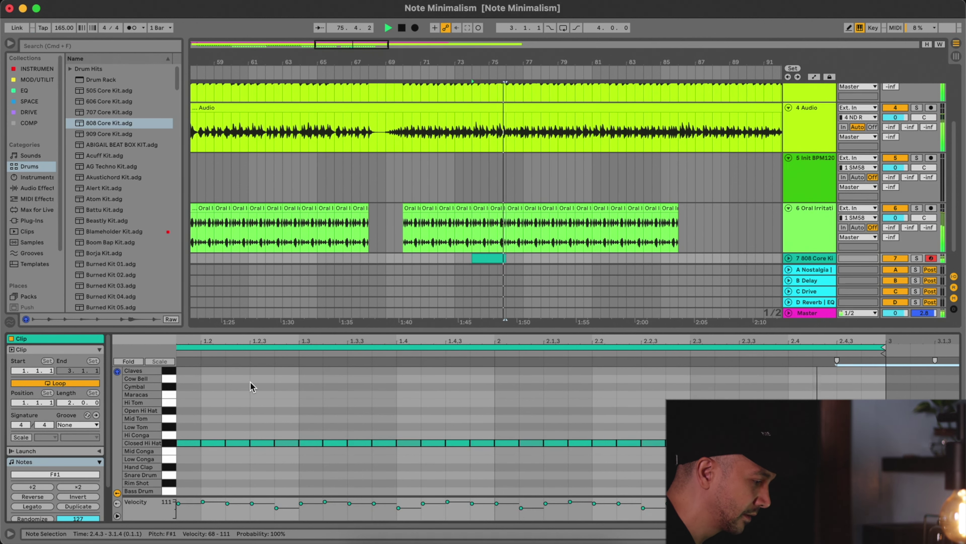
Step: Set the clip grid to 1/32 and add short closed hi-hat notes in the last half-beat of bar 1
{"action": "right_click", "coordinate": [463, 424]}
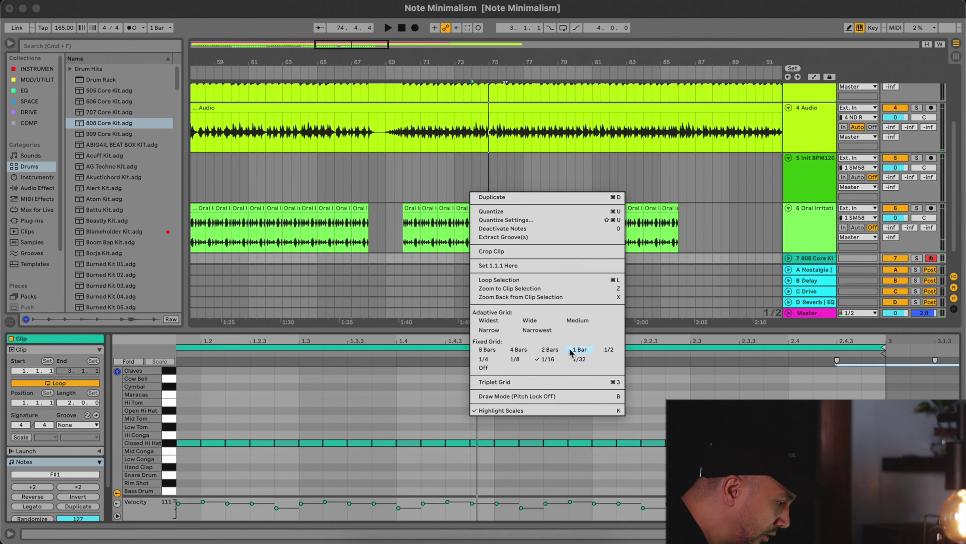
{"action": "left_click", "coordinate": [577, 357]}
{"action": "double_click", "coordinate": [462, 442]}
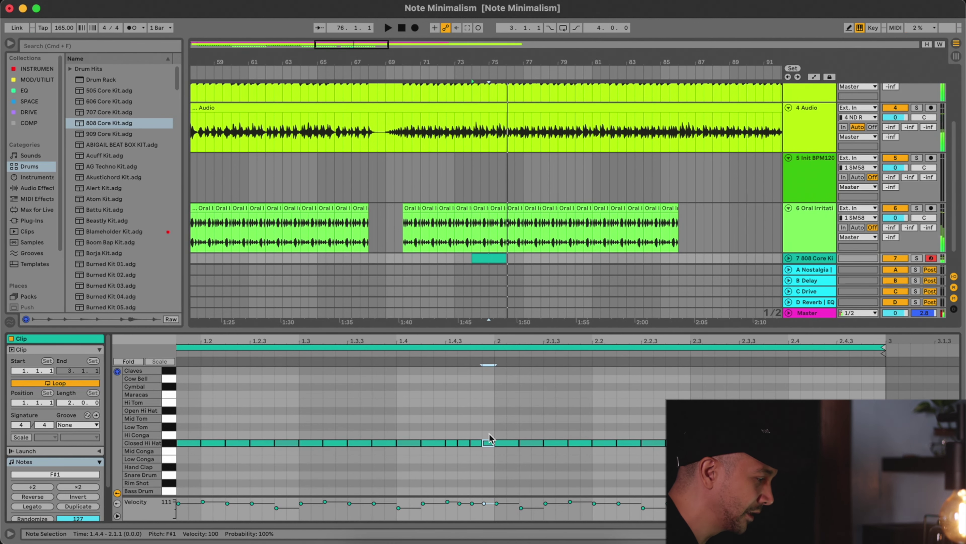
Step: Duplicate the section from bar 70 to bar 76 on the first 808 Core Kit track
{"action": "left_click_drag", "start_coordinate": [384, 233], "coordinate": [485, 231]}
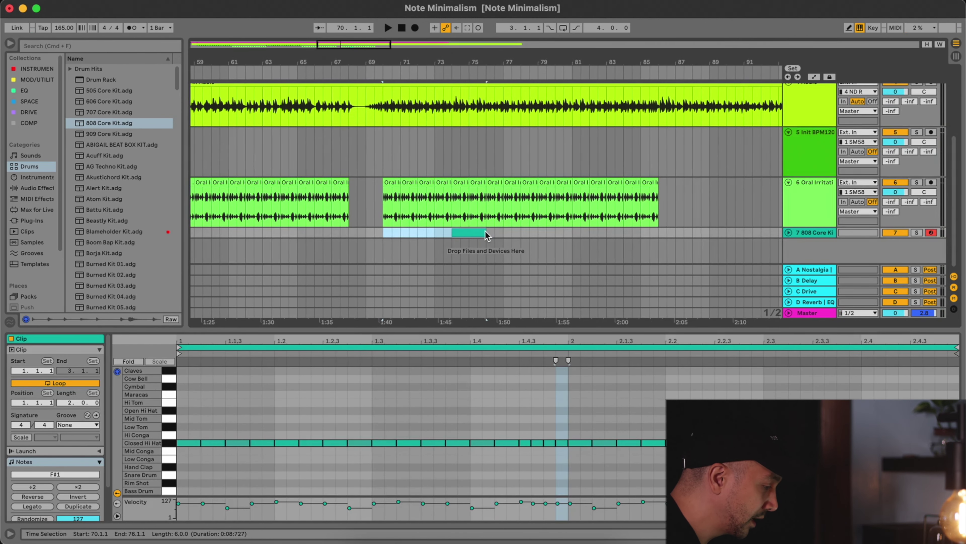
{"action": "key", "text": "super+d"}
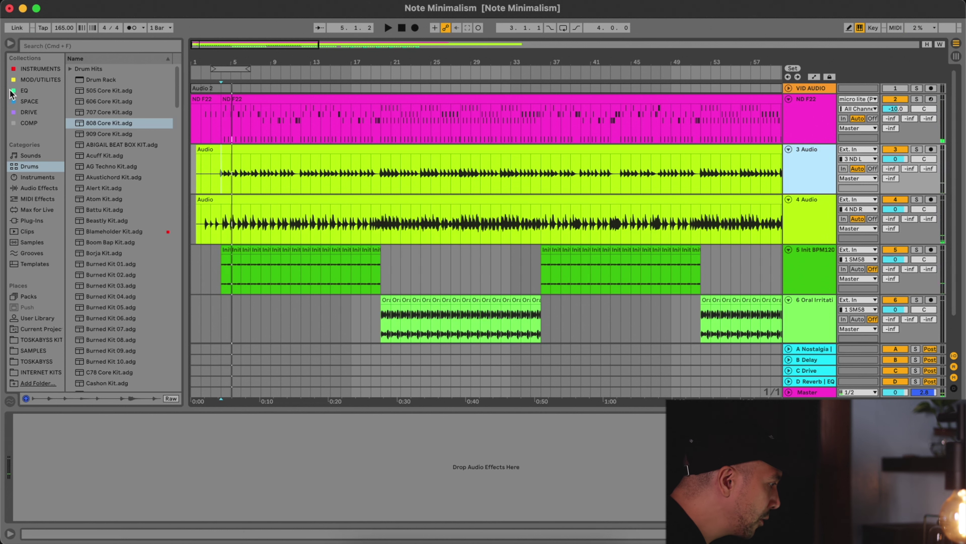
Step: Add a Drum Buss from the DRIVE collection to the 3 Audio track and listen to it
{"action": "left_click", "coordinate": [13, 91]}
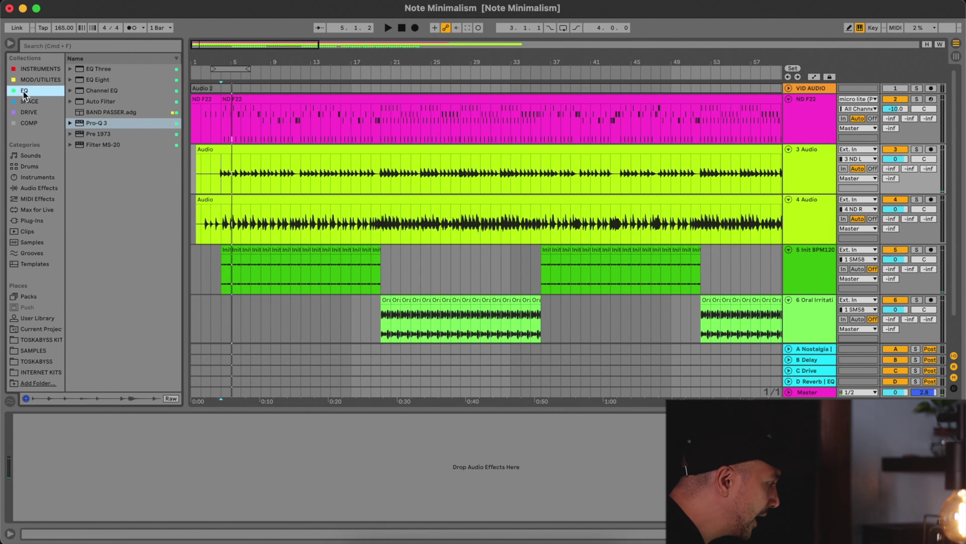
{"action": "left_click", "coordinate": [28, 112]}
{"action": "double_click", "coordinate": [101, 69]}
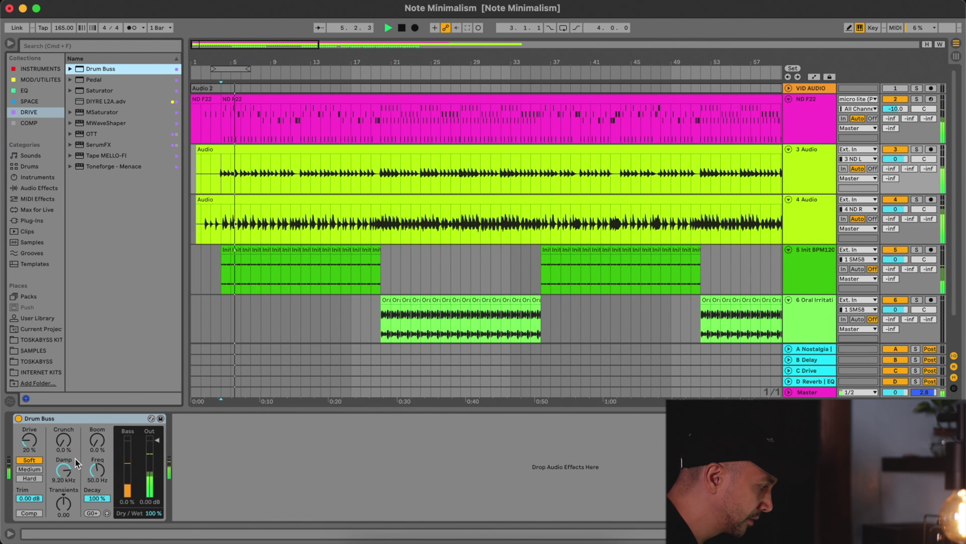
{"action": "key", "text": "space"}
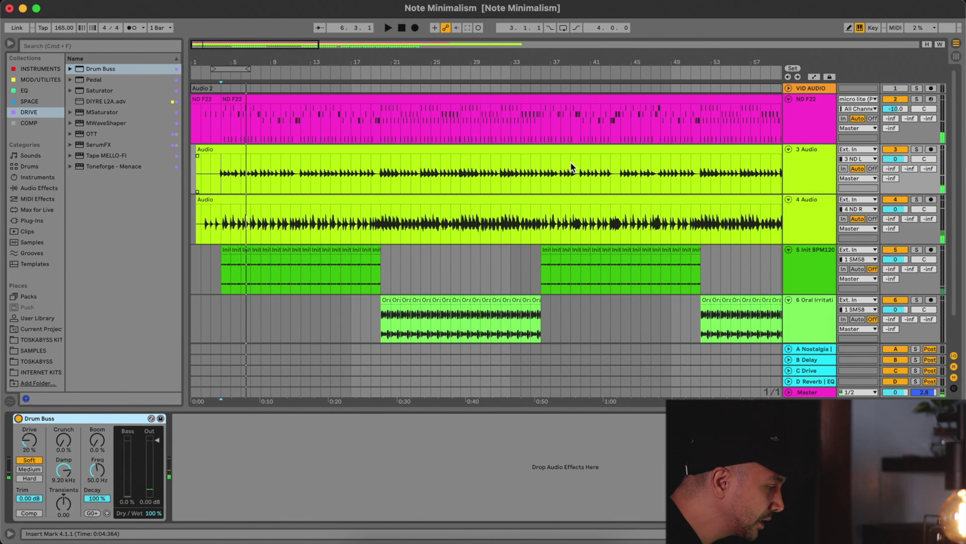
{"action": "scroll", "coordinate": [570, 162], "scroll_direction": "down", "scroll_amount": 5}
{"action": "scroll", "coordinate": [570, 161], "scroll_direction": "up", "scroll_amount": 3}
{"action": "scroll", "coordinate": [331, 106], "scroll_direction": "down", "scroll_amount": 2}
{"action": "left_click", "coordinate": [325, 119]}
{"action": "double_click", "coordinate": [238, 118]}
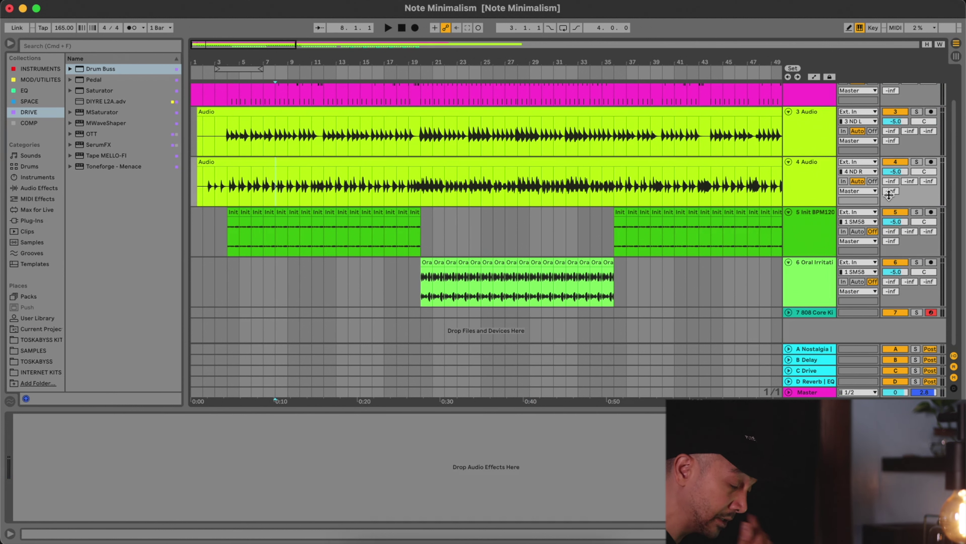
Step: Inspect the effect devices on the Nostalgia, Delay, Drive and Reverb return tracks
{"action": "left_click", "coordinate": [746, 362]}
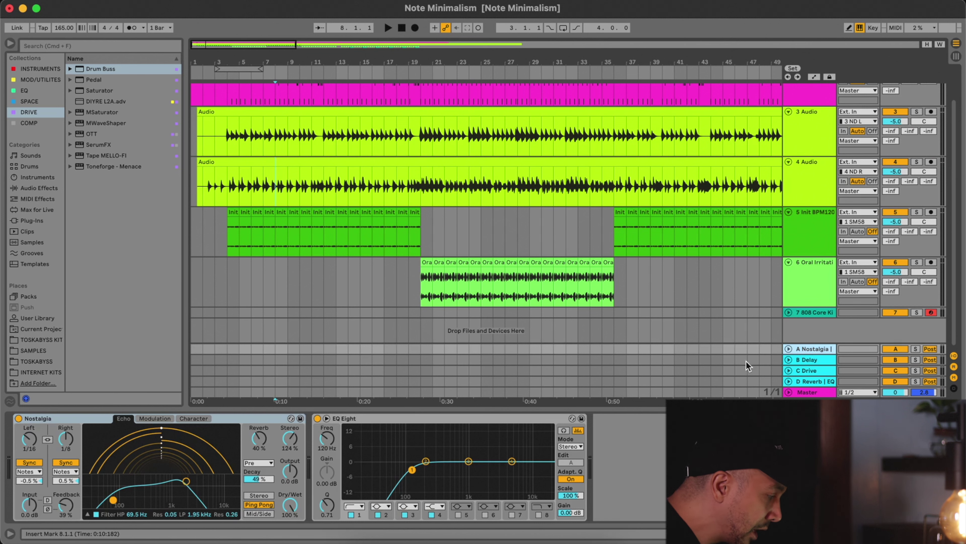
{"action": "left_click", "coordinate": [814, 360]}
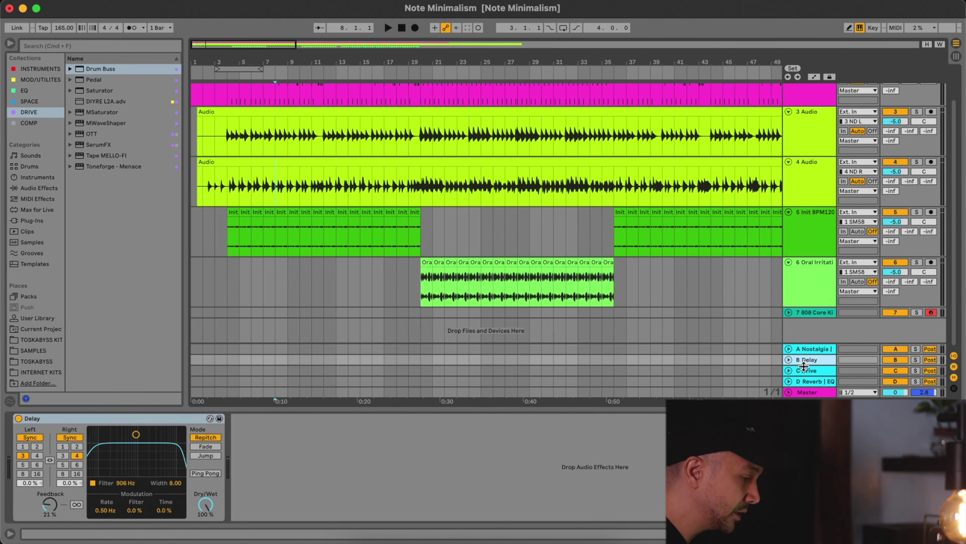
{"action": "left_click", "coordinate": [809, 371]}
{"action": "left_click", "coordinate": [827, 381]}
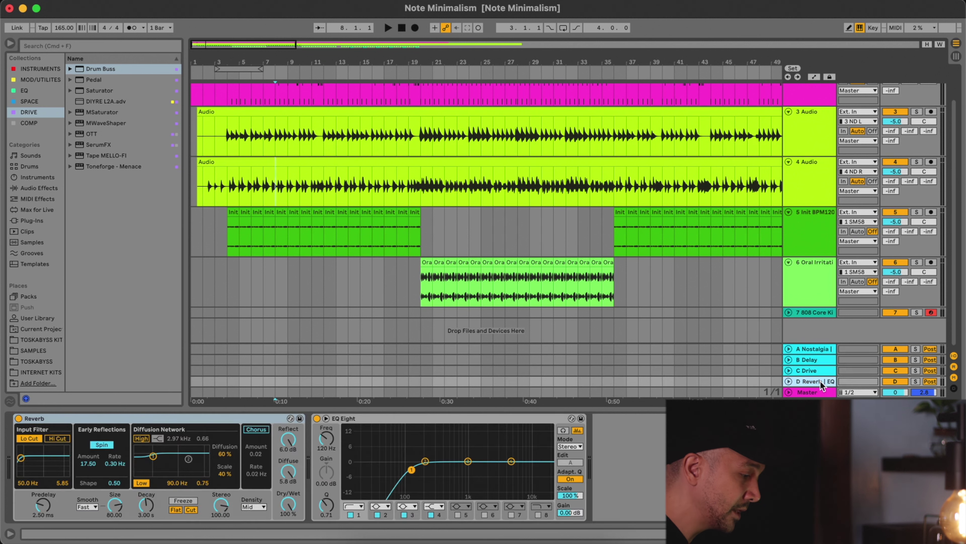
{"action": "left_click", "coordinate": [819, 372]}
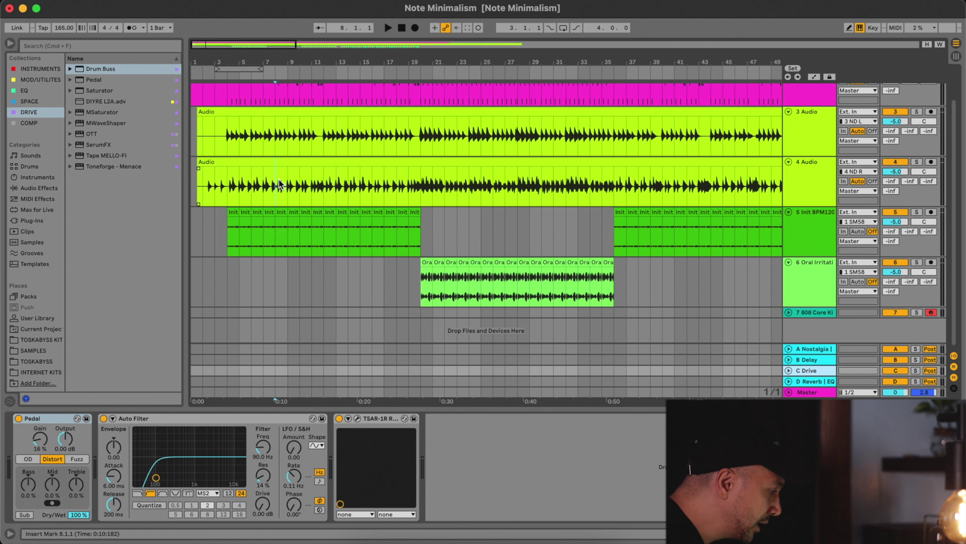
Step: Insert a rising ramp of C-Drive send automation on the 4 Audio track from bar 6 to bar 8 and play it
{"action": "left_click", "coordinate": [289, 184]}
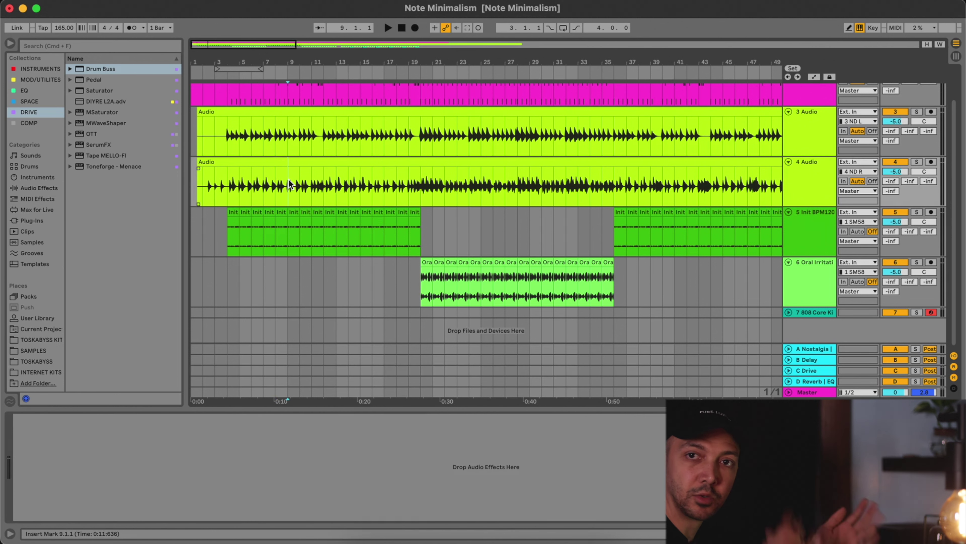
{"action": "left_click_drag", "start_coordinate": [290, 186], "coordinate": [279, 186]}
{"action": "key", "text": "a"}
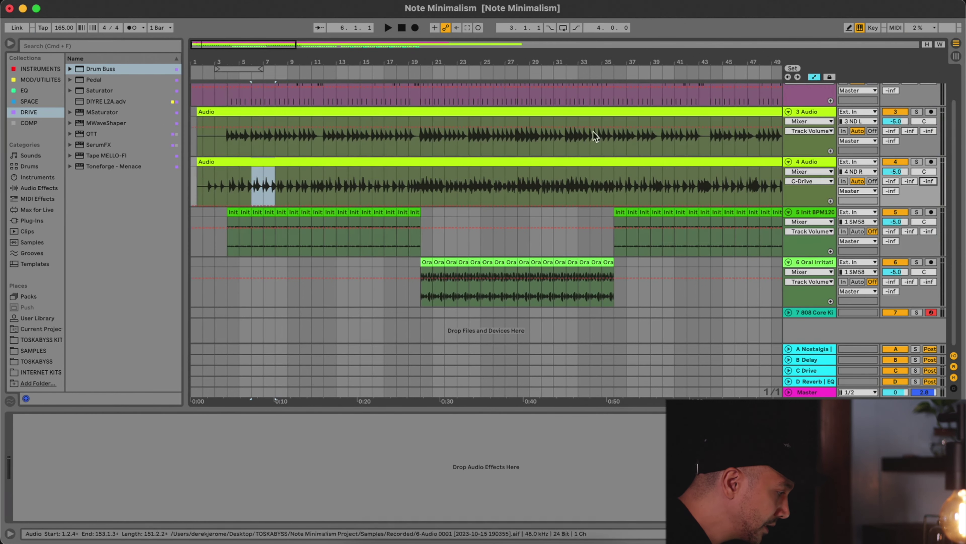
{"action": "right_click", "coordinate": [267, 180]}
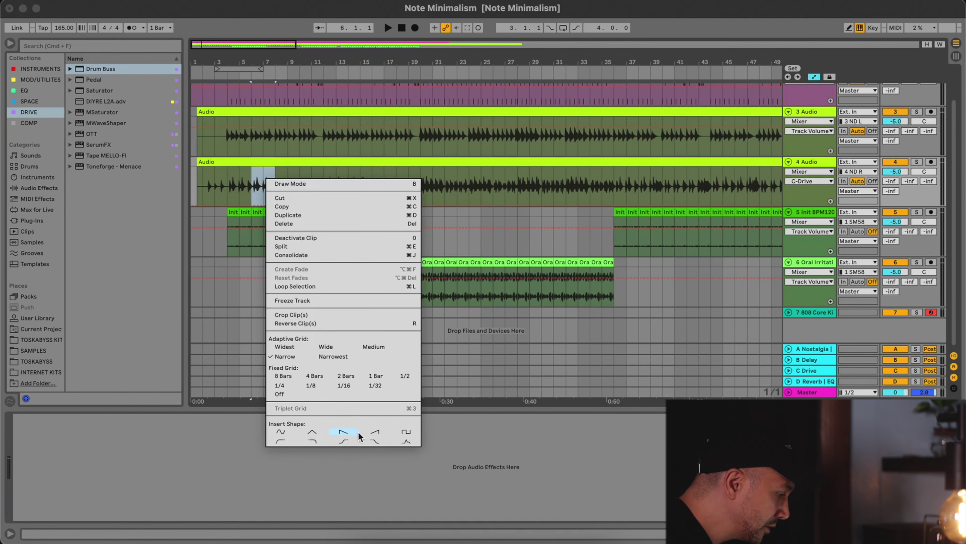
{"action": "left_click", "coordinate": [372, 433]}
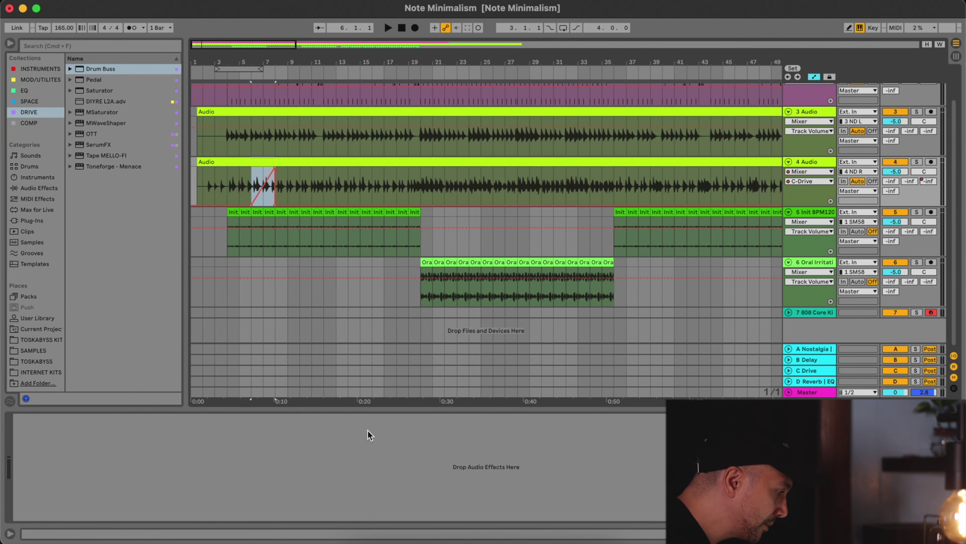
{"action": "left_click", "coordinate": [247, 186]}
{"action": "key", "text": "space"}
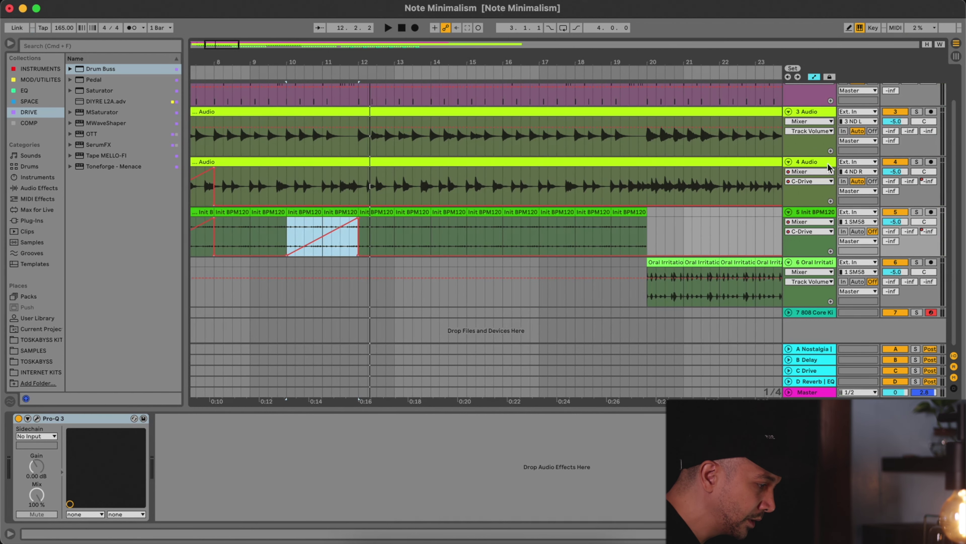
Step: Delete the half bar before bar 12 from the Init BPM120 loop and play back the gap
{"action": "left_click", "coordinate": [814, 77]}
{"action": "left_click_drag", "start_coordinate": [341, 224], "coordinate": [356, 220]}
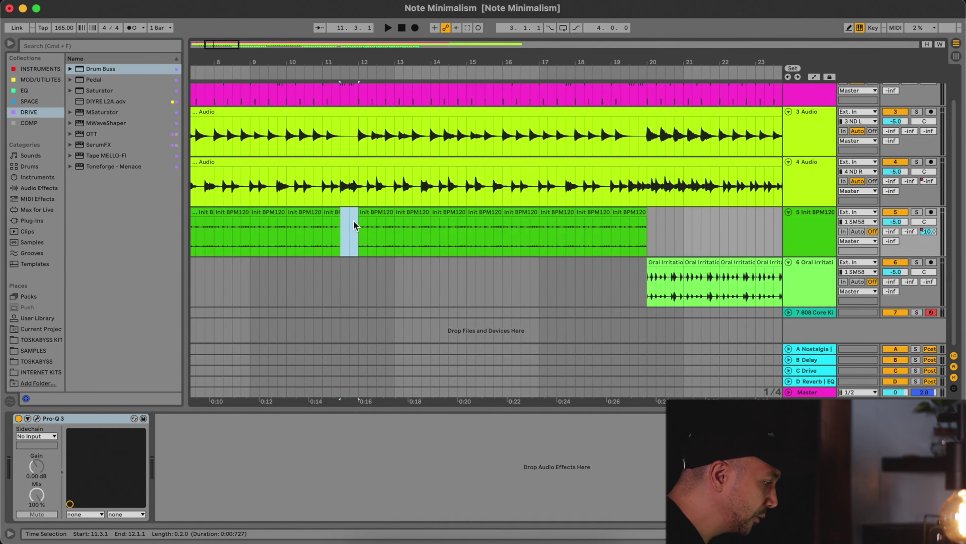
{"action": "left_click", "coordinate": [313, 219]}
{"action": "key", "text": "space"}
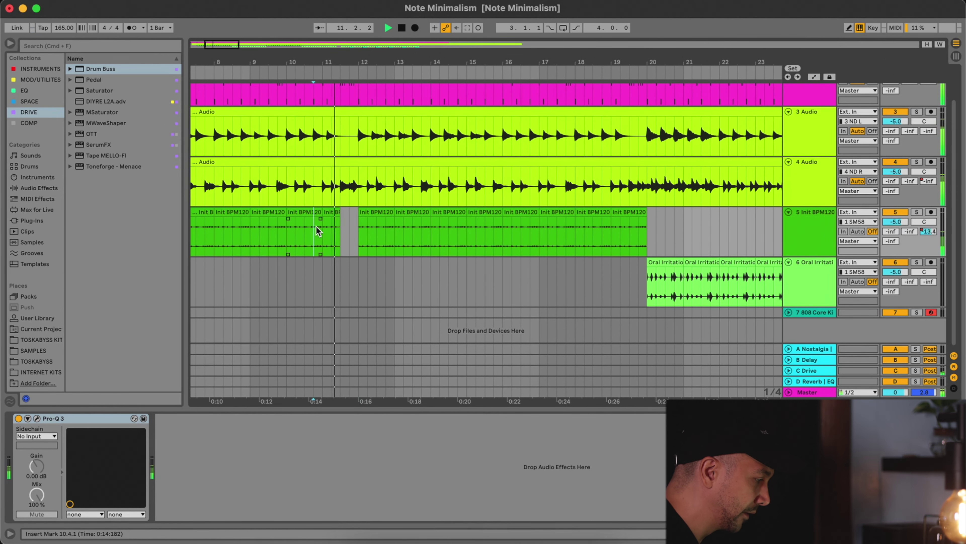
Step: Show the automation again and add a rising C-Drive send ramp on the 4 Audio track from bar 10 to 11.3
{"action": "key", "text": "a"}
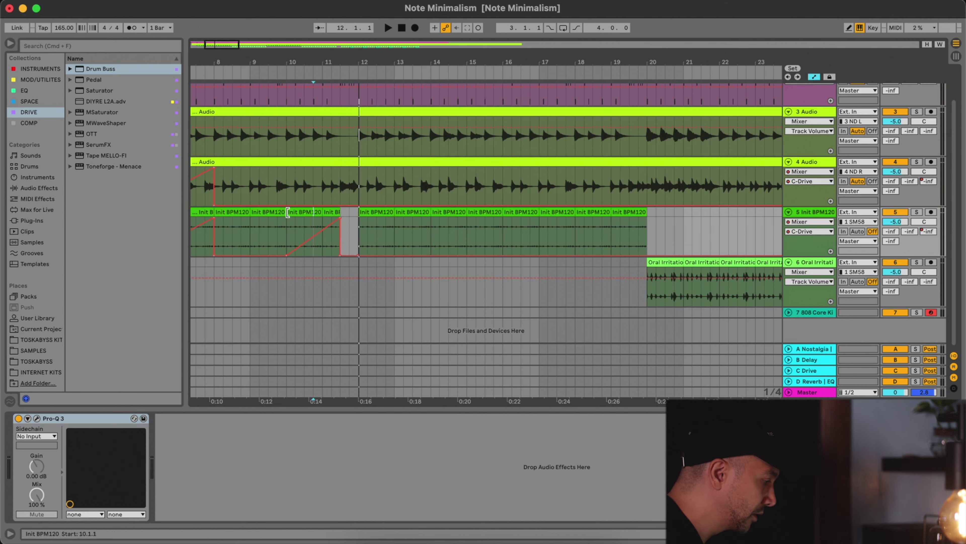
{"action": "key", "text": "space"}
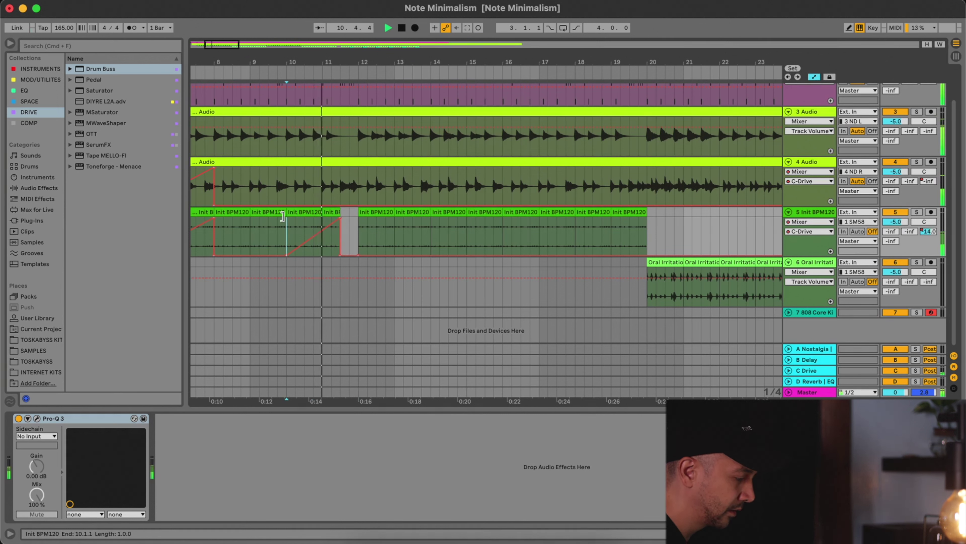
{"action": "left_click_drag", "start_coordinate": [287, 187], "coordinate": [340, 187]}
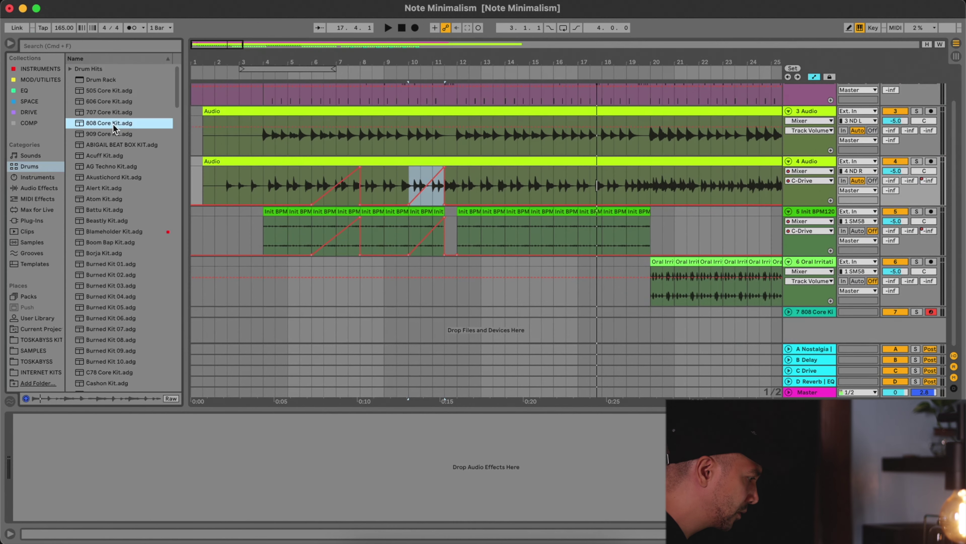
Step: Create a two-bar clip at bar 4 on a second 808 Core Kit track and program snare, hand clap and rim shot notes
{"action": "left_click_drag", "start_coordinate": [277, 322], "coordinate": [280, 324]}
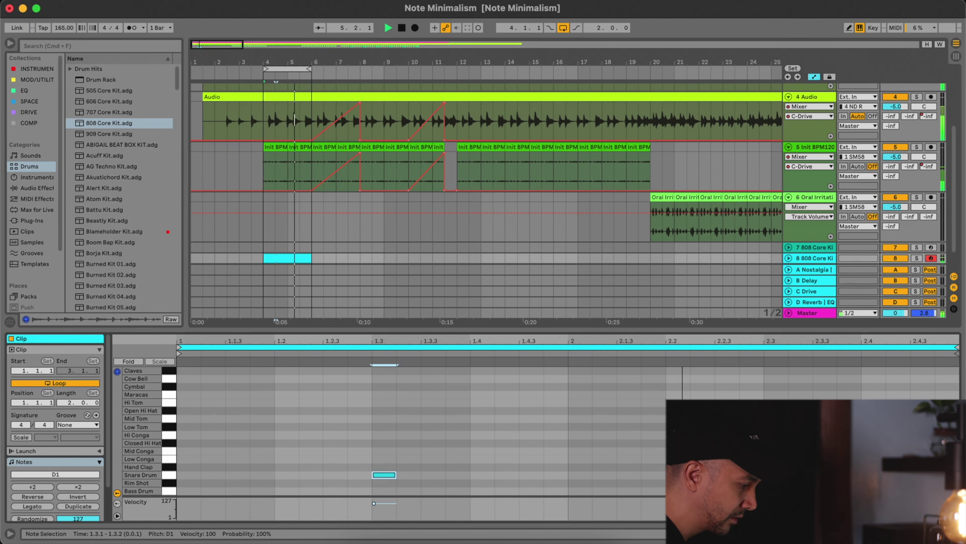
{"action": "double_click", "coordinate": [776, 467]}
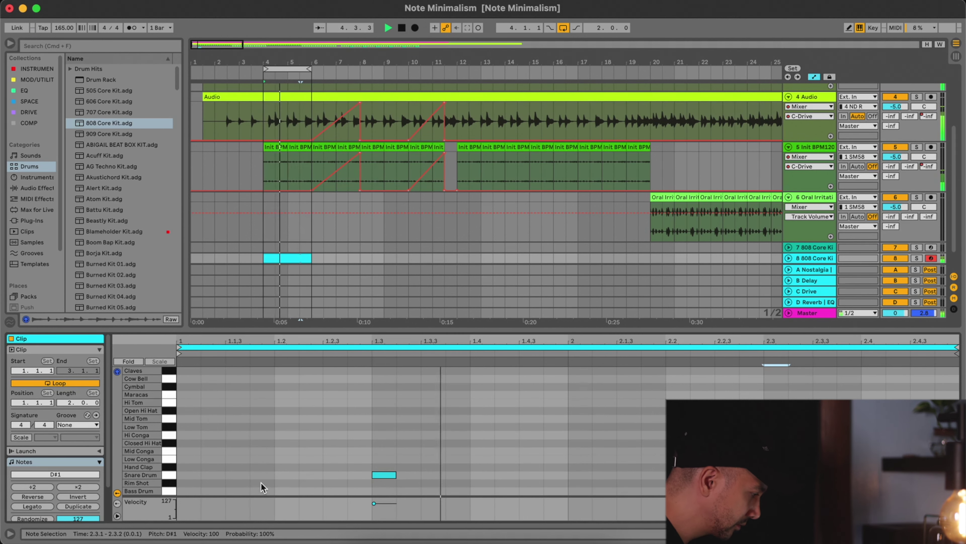
{"action": "double_click", "coordinate": [243, 482]}
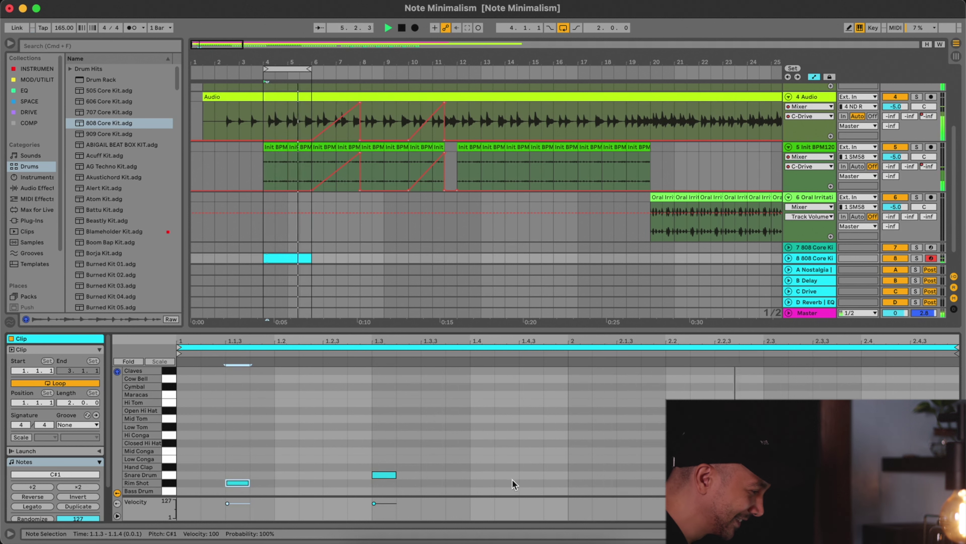
{"action": "double_click", "coordinate": [532, 483]}
{"action": "double_click", "coordinate": [482, 482]}
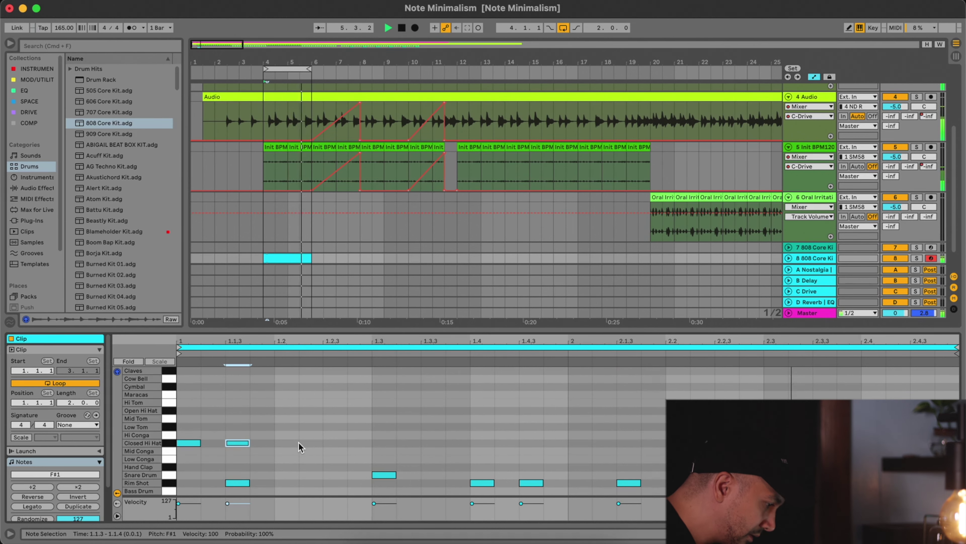
Step: Return to the device view and duplicate the second 808 Core Kit track's section from bar 4 so it repeats at bar 36
{"action": "key", "text": "shift+Tab"}
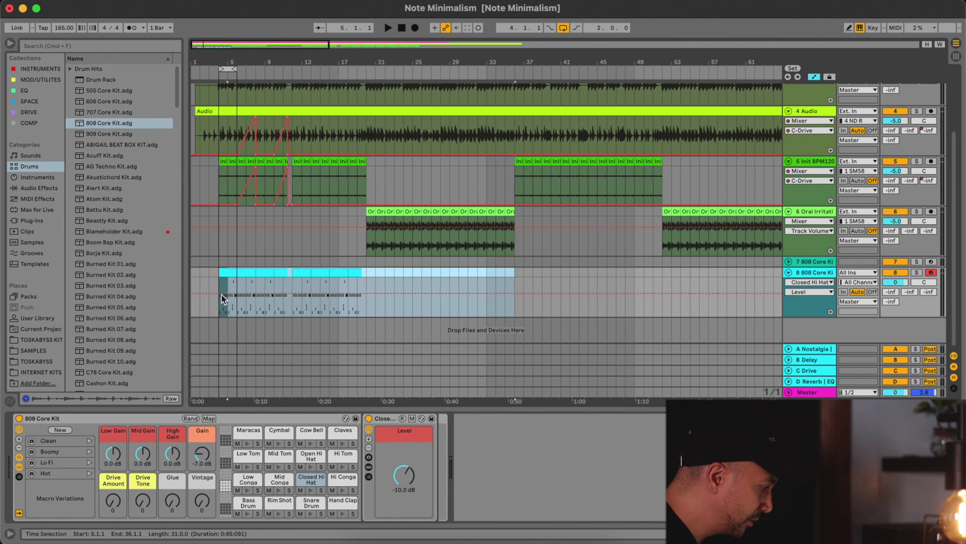
{"action": "left_click_drag", "start_coordinate": [221, 295], "coordinate": [217, 289]}
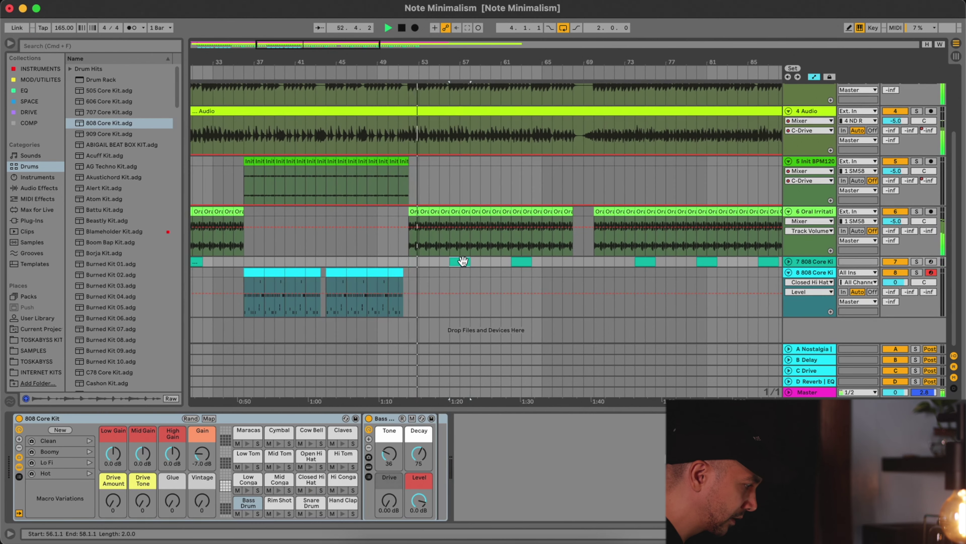
Step: Program closed hi-hat notes plus a cow bell note in the four-bar clip at bar 20 on the second 808 Core Kit track and play it back
{"action": "key", "text": "Left"}
{"action": "key", "text": "Left"}
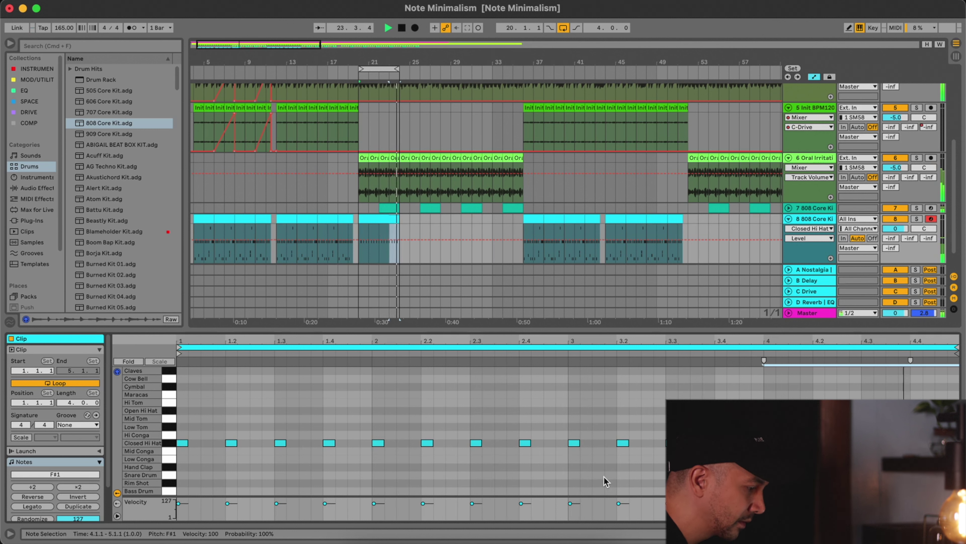
{"action": "left_click", "coordinate": [373, 220]}
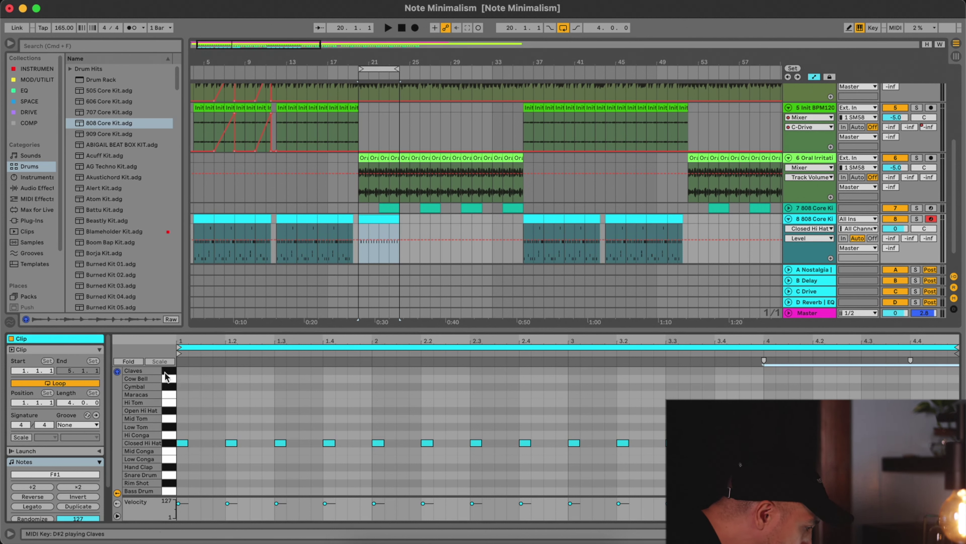
{"action": "double_click", "coordinate": [330, 378]}
{"action": "key", "text": "space"}
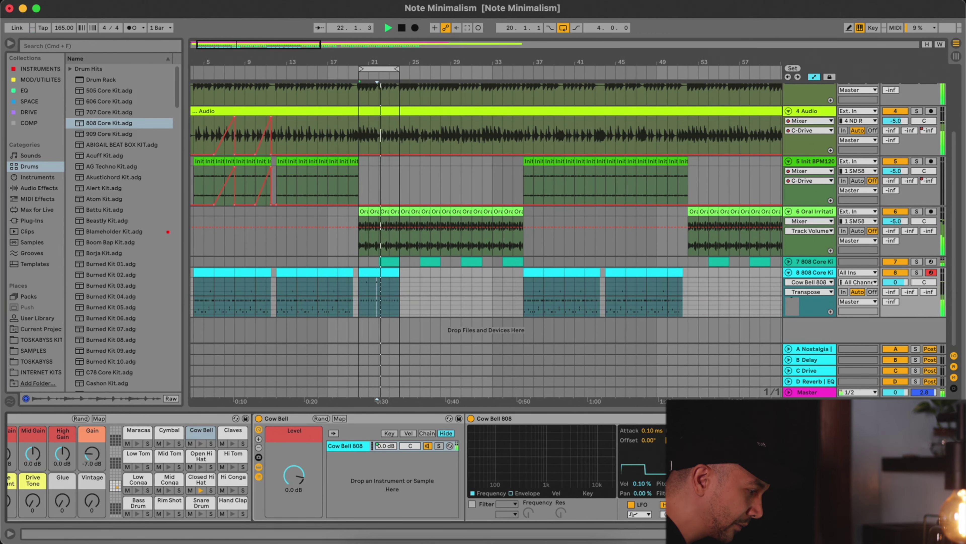
Step: Load the TSAR-1R Reverb from the SPACE collection onto the Cow Bell pad of the second 808 Core Kit and close its plug-in window
{"action": "left_click", "coordinate": [29, 101]}
{"action": "left_click_drag", "start_coordinate": [109, 166], "coordinate": [121, 181]}
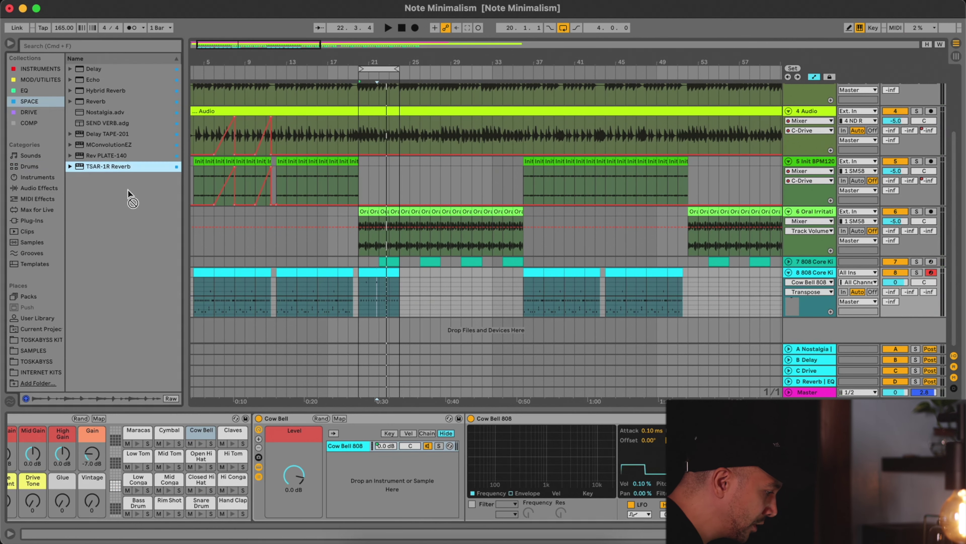
{"action": "left_click_drag", "start_coordinate": [212, 441], "coordinate": [212, 441]}
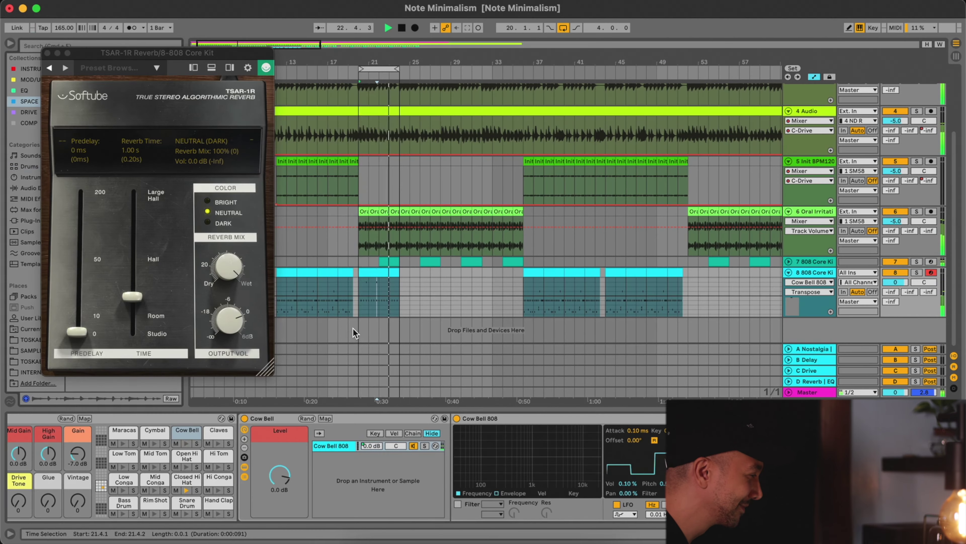
{"action": "left_click", "coordinate": [48, 53]}
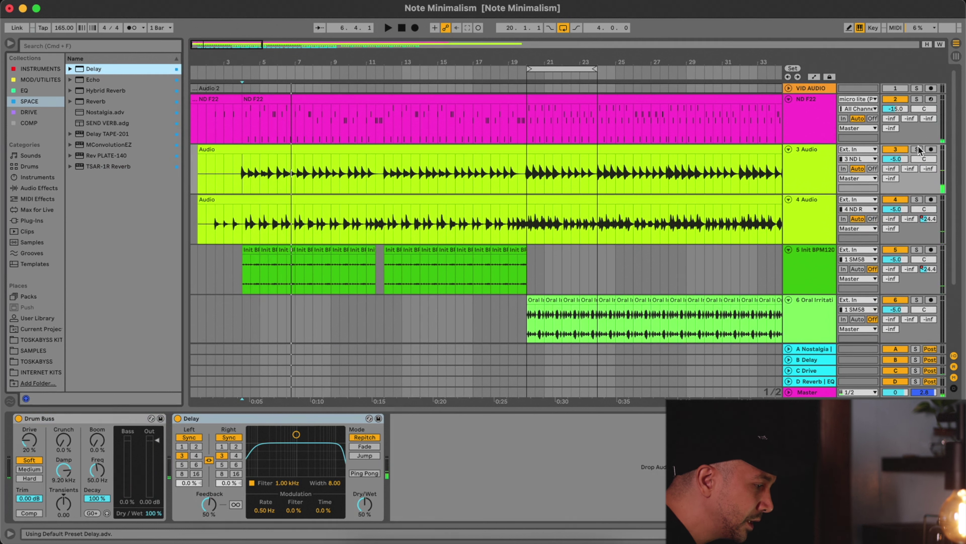
Step: Solo the 3 Audio track, switch its Delay from Sync to Time mode with 75% feedback, and play from bar 4
{"action": "left_click", "coordinate": [918, 149]}
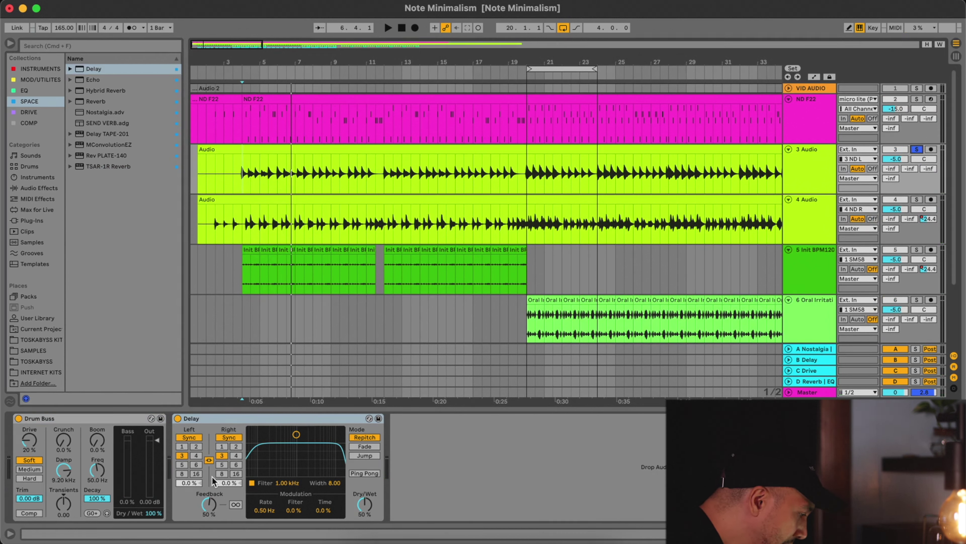
{"action": "left_click", "coordinate": [190, 438]}
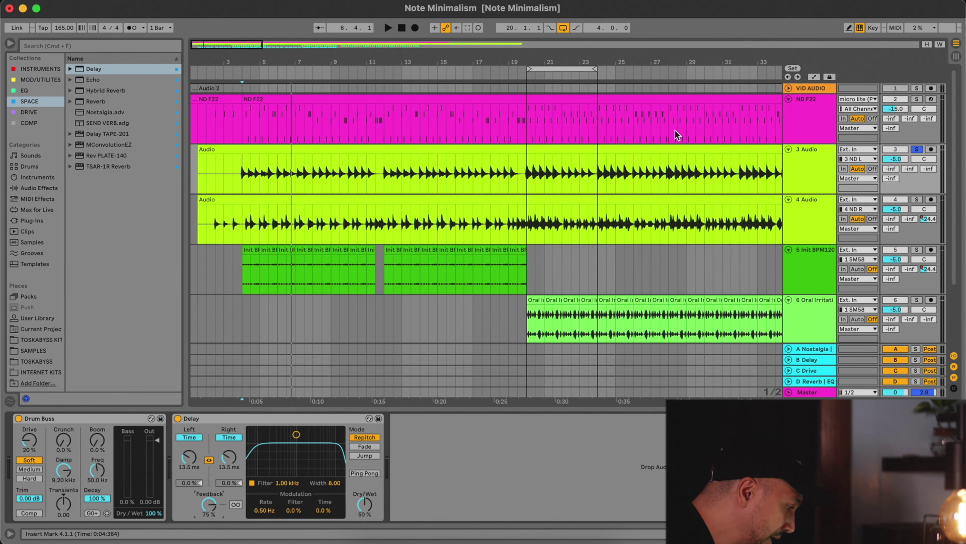
{"action": "key", "text": "space"}
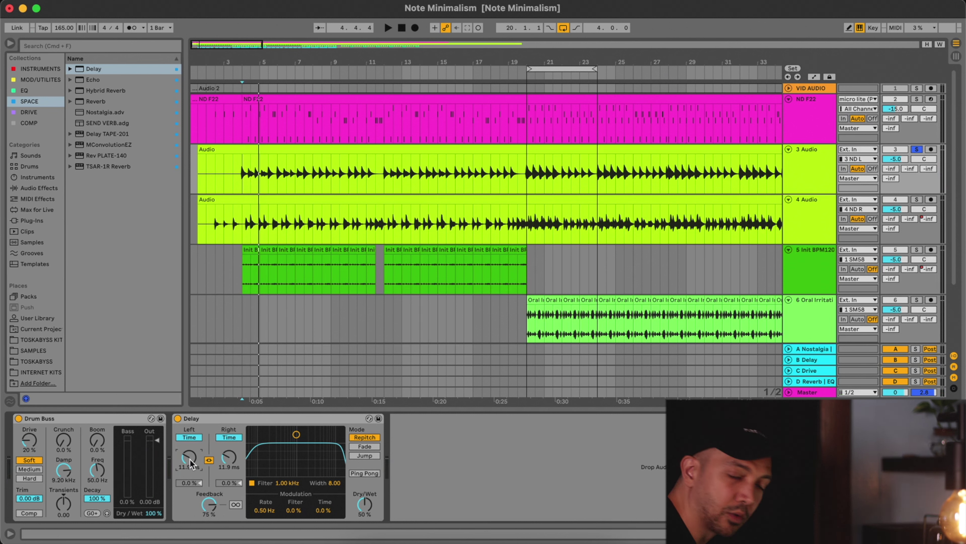
Step: Set the Delay's left time to 12.2 ms, unlink the channels and set the right time to 12.4 ms
{"action": "key", "text": "shift+space"}
{"action": "left_click_drag", "start_coordinate": [191, 460], "coordinate": [191, 448]}
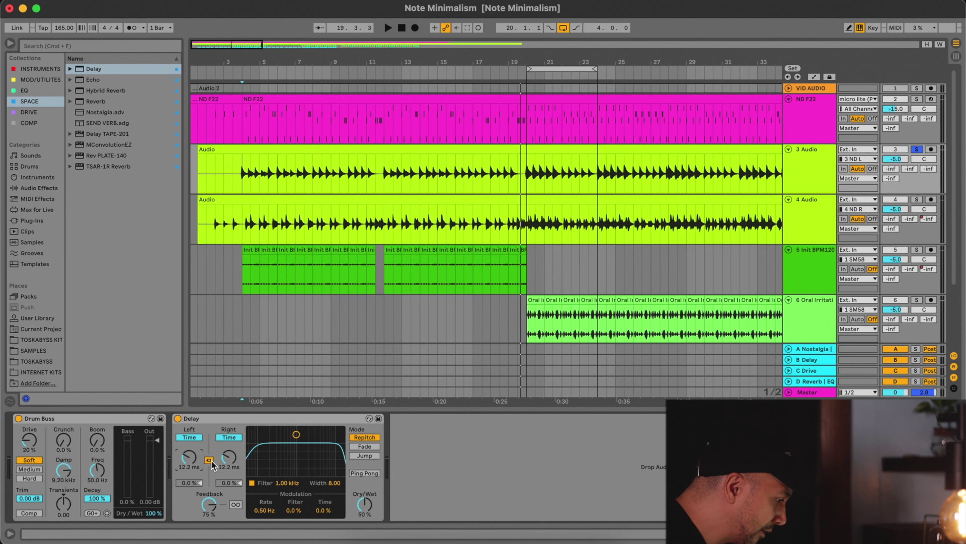
{"action": "left_click", "coordinate": [209, 460]}
{"action": "left_click_drag", "start_coordinate": [229, 457], "coordinate": [229, 456]}
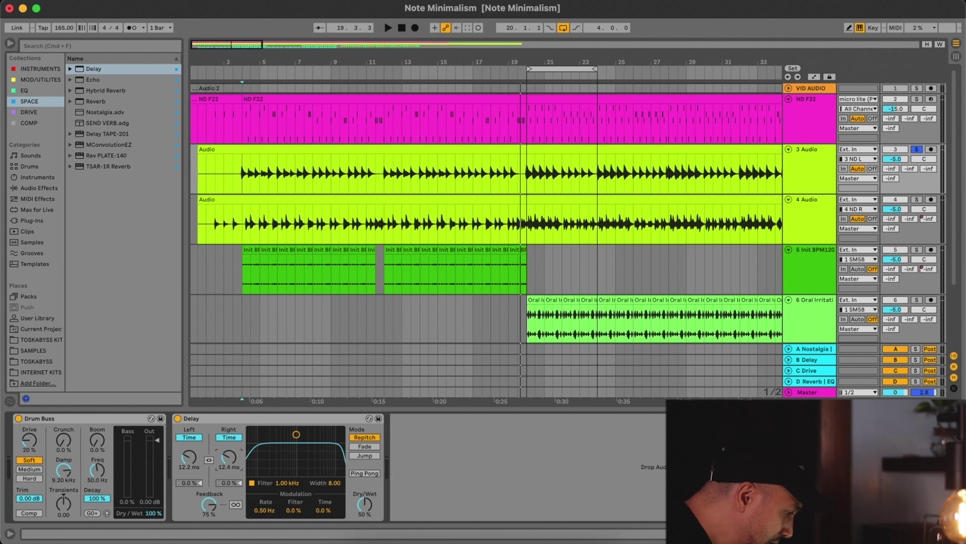